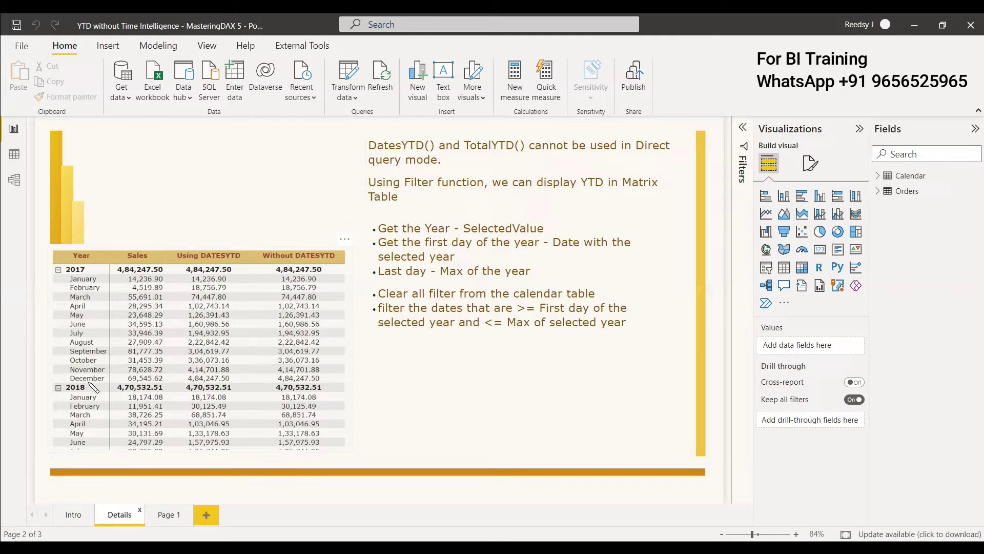
- On Page 1, review the existing Using DATESYTD measure formula in the Orders table
click(163, 518)
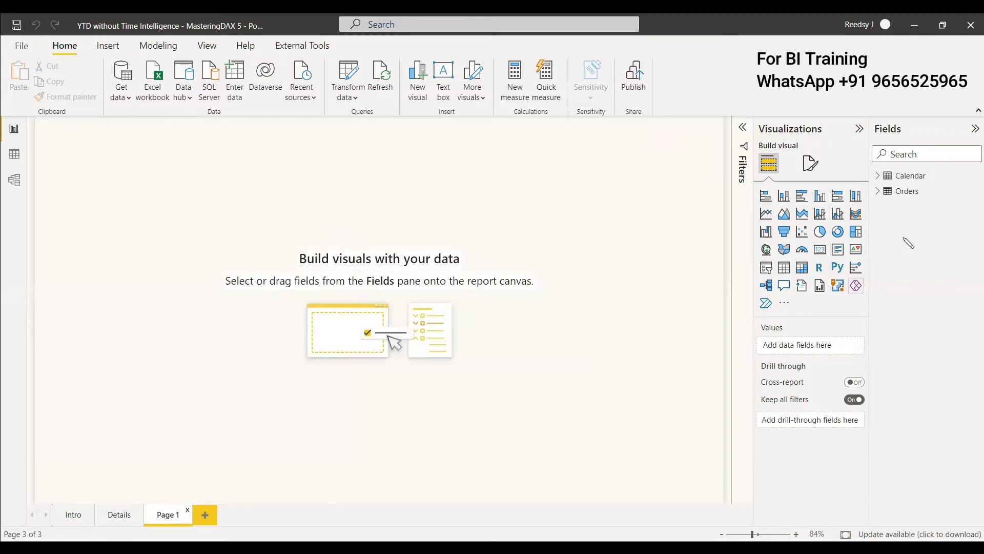
click(878, 191)
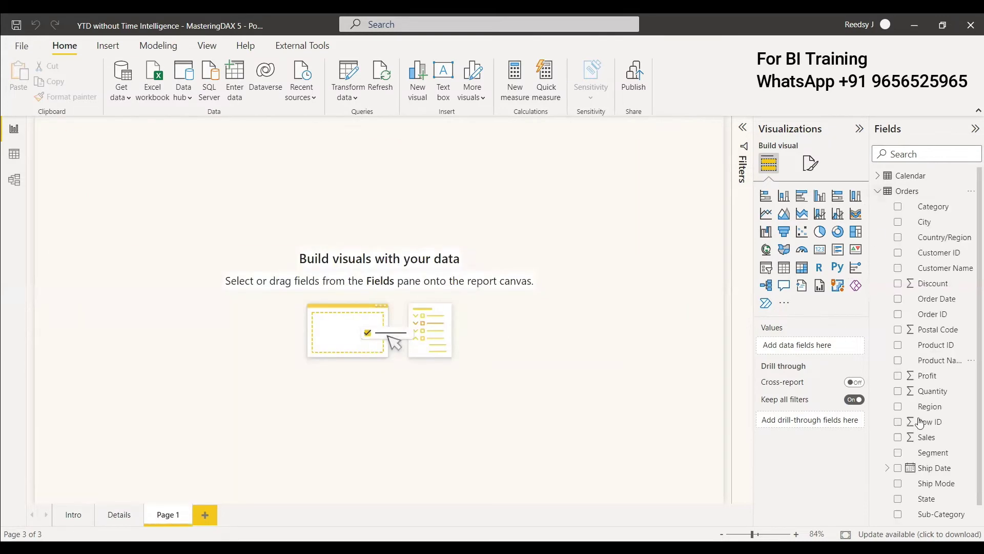
scroll(938, 513, down, 1)
click(937, 513)
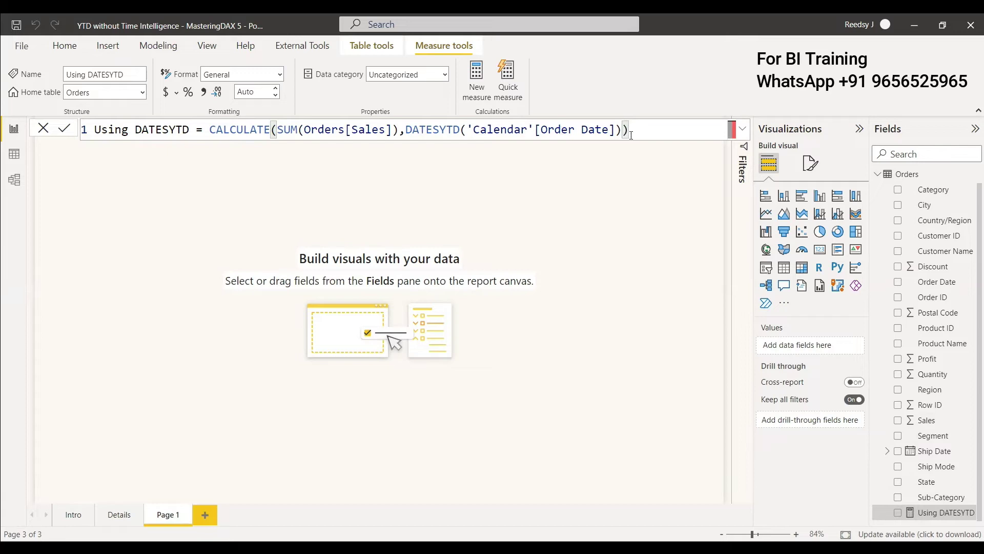
- Add a matrix with Calendar Order Date in rows, removing the Day level
click(801, 267)
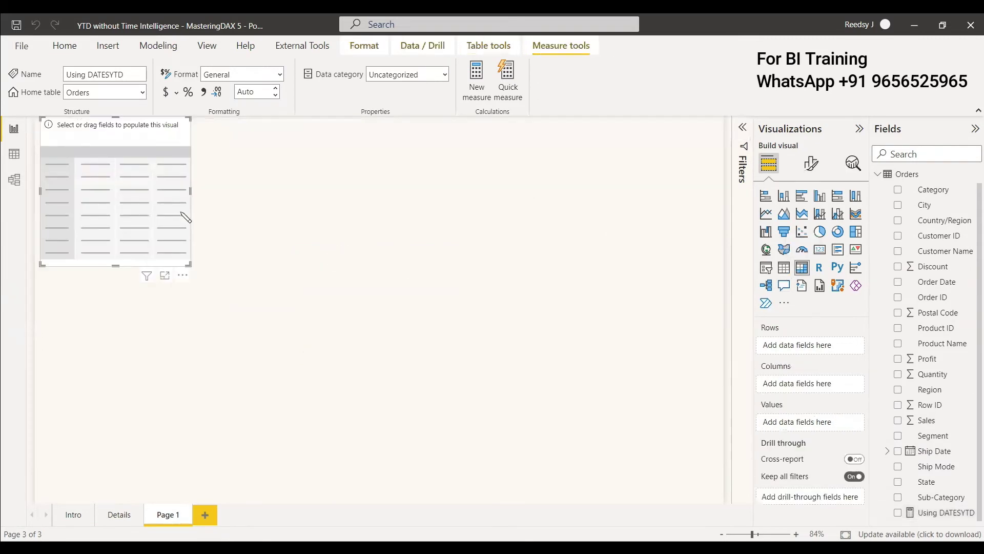
drag(186, 217, 391, 308)
scroll(912, 241, up, 1)
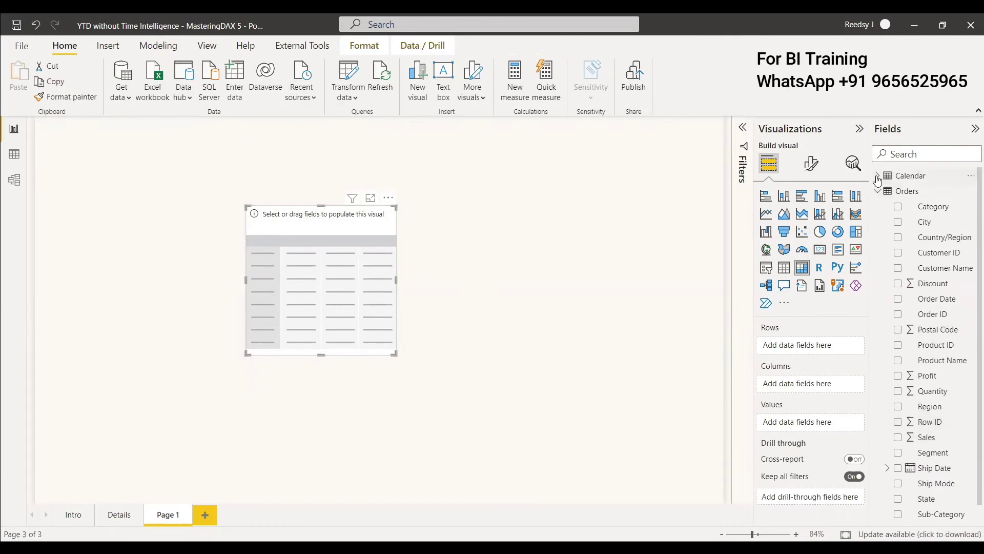
click(877, 176)
drag(936, 191, 810, 359)
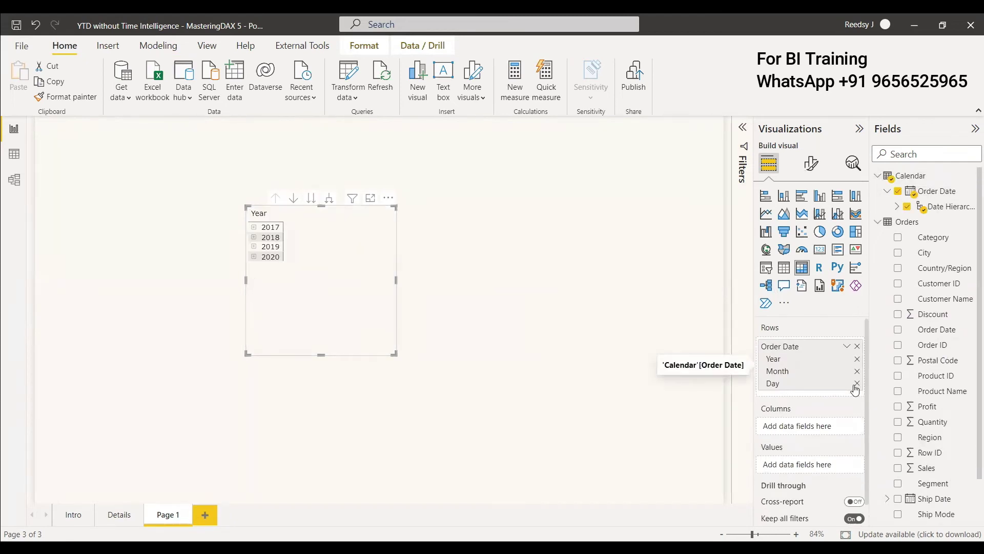
click(856, 387)
scroll(929, 518, down, 1)
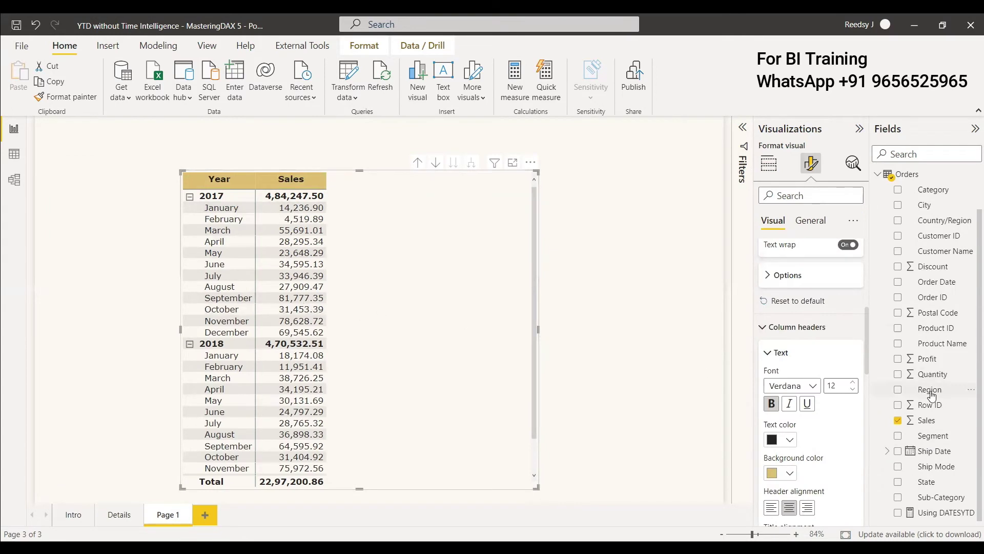
- Add the Using DATESYTD measure to the matrix as a column beside Sales
click(898, 514)
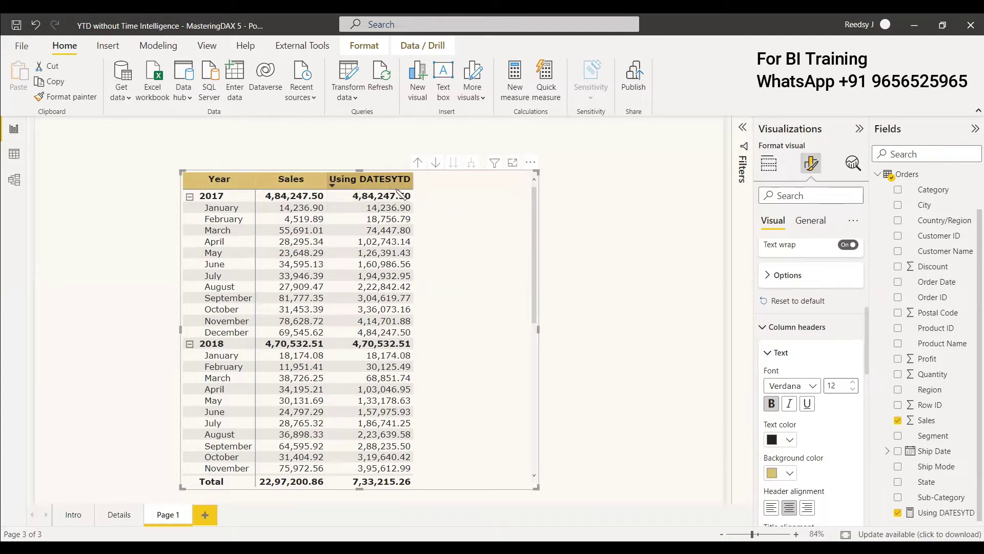
- Create a new Orders measure named 'Without DatesYTD ='
right_click(906, 174)
key(Escape)
key(ctrl+a)
text(Without DatesYTD =)
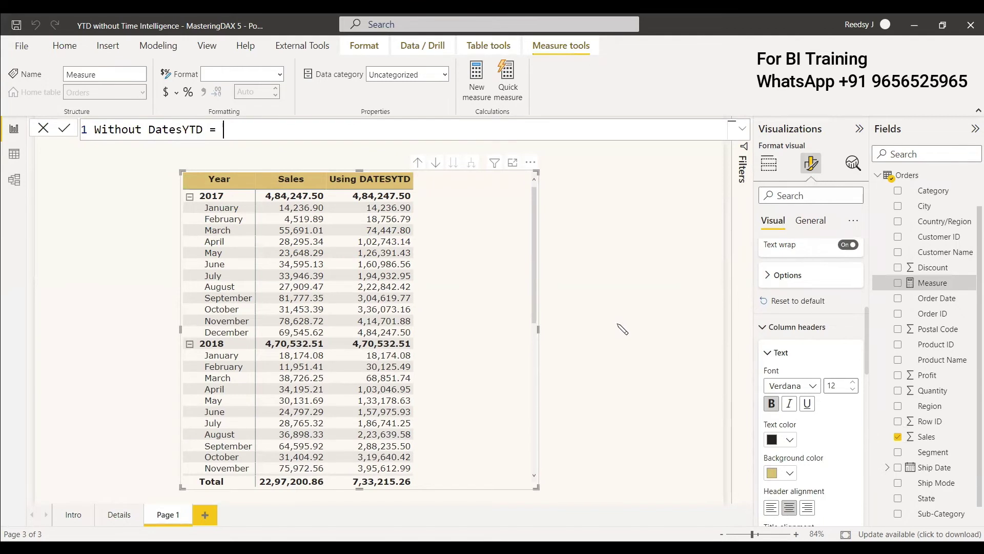
key(shift+Return)
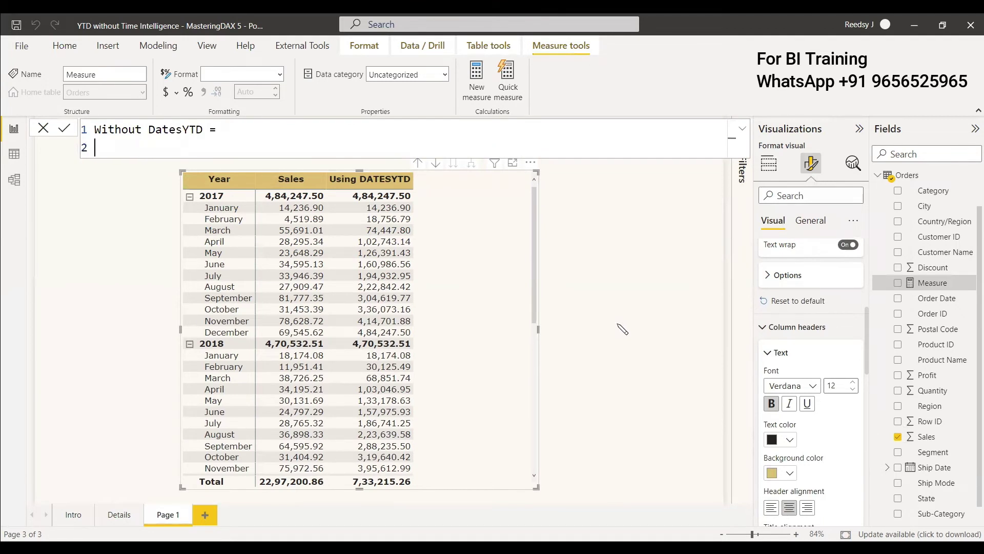
- Define var _selectedYear = SELECTEDVALUE('Calendar'[Order Date].[Year]) and begin var _FirstDay
key(Tab)
text(var _selectedYear)
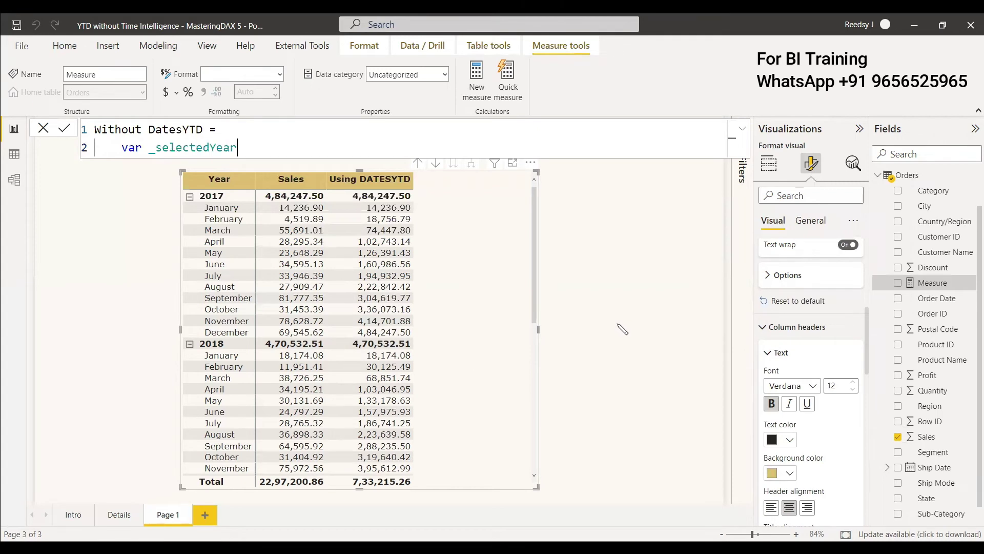
text( = sele)
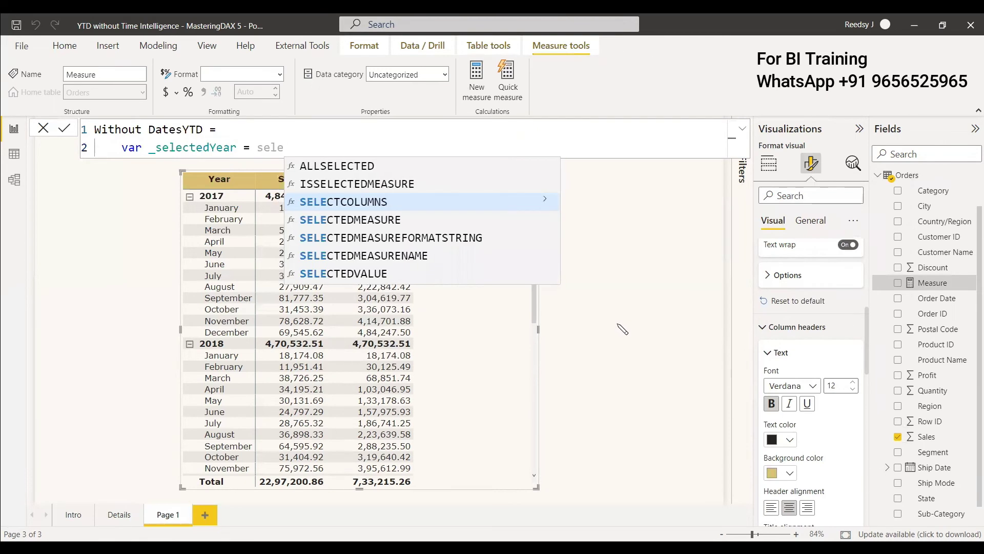
text(ctedv)
key(Tab)
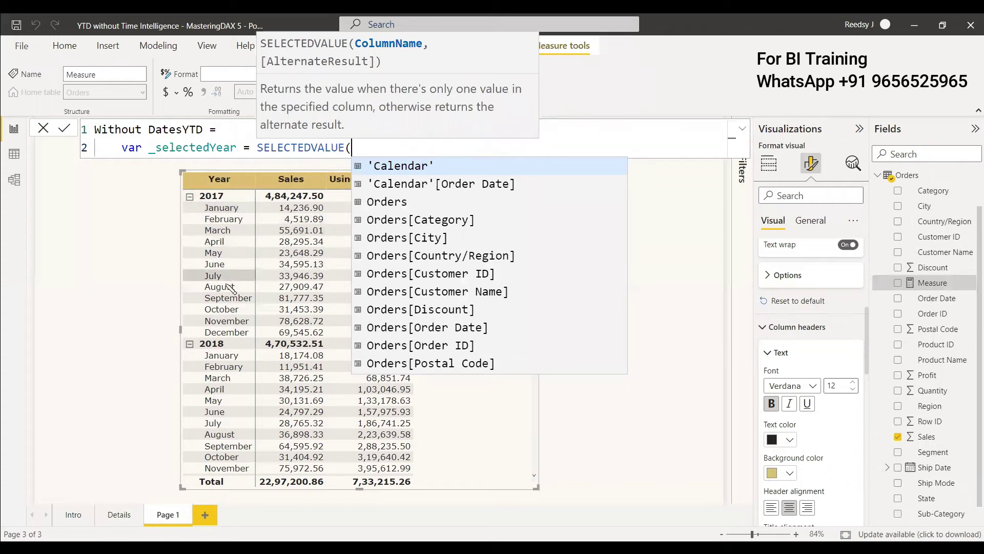
key(Down)
key(Tab)
key(Down)
key(Down)
key(Down)
key(Down)
key(Down)
key(Down)
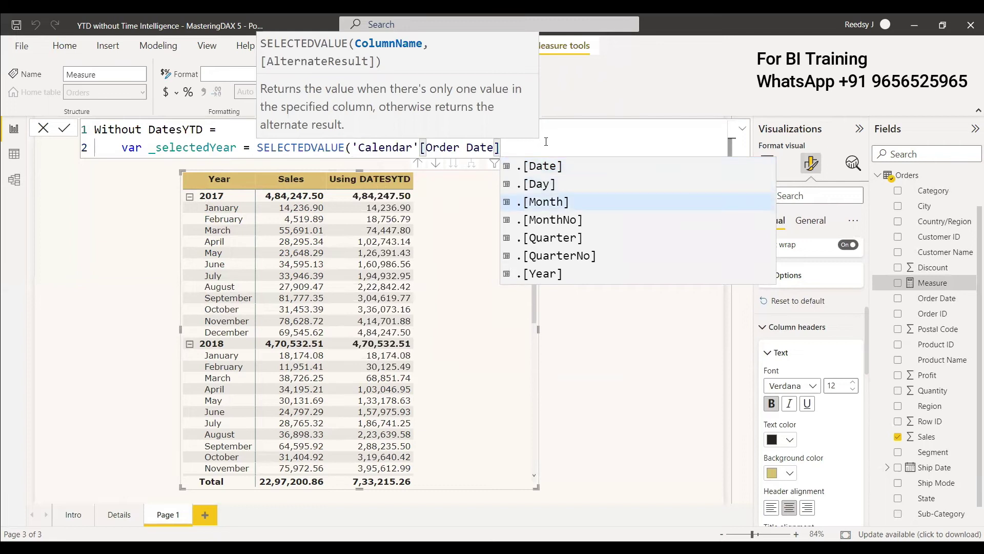
key(Tab)
text())
key(shift+Return)
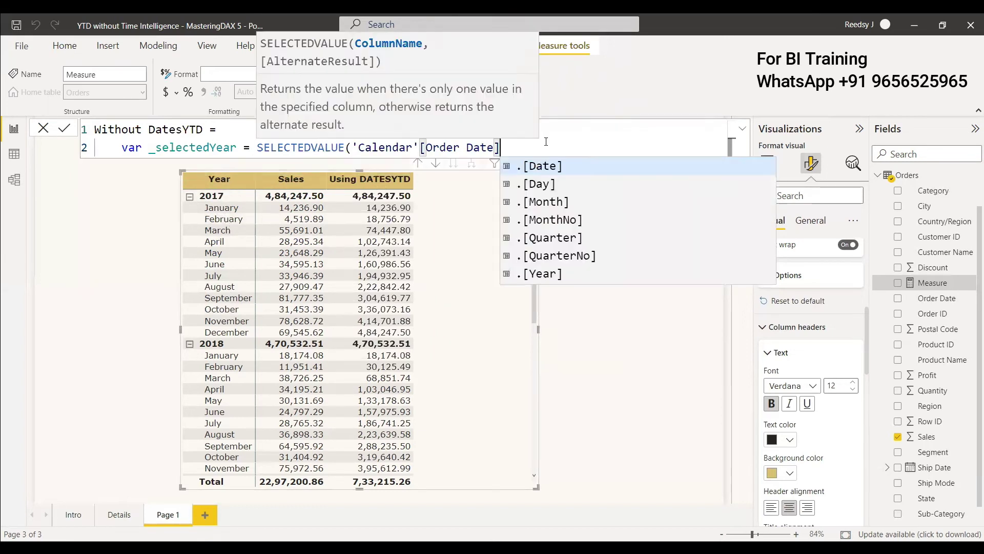
text(var _First)
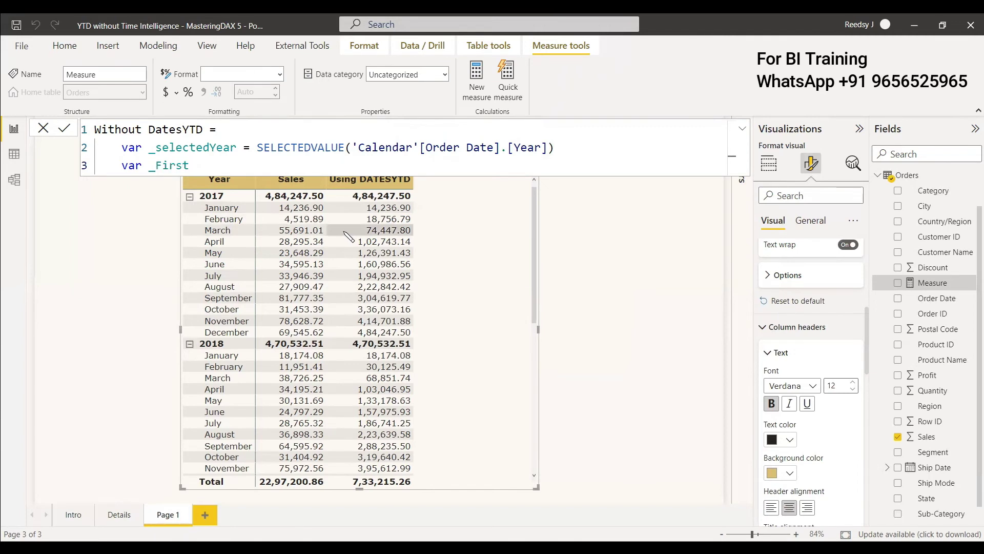
text(Day = date)
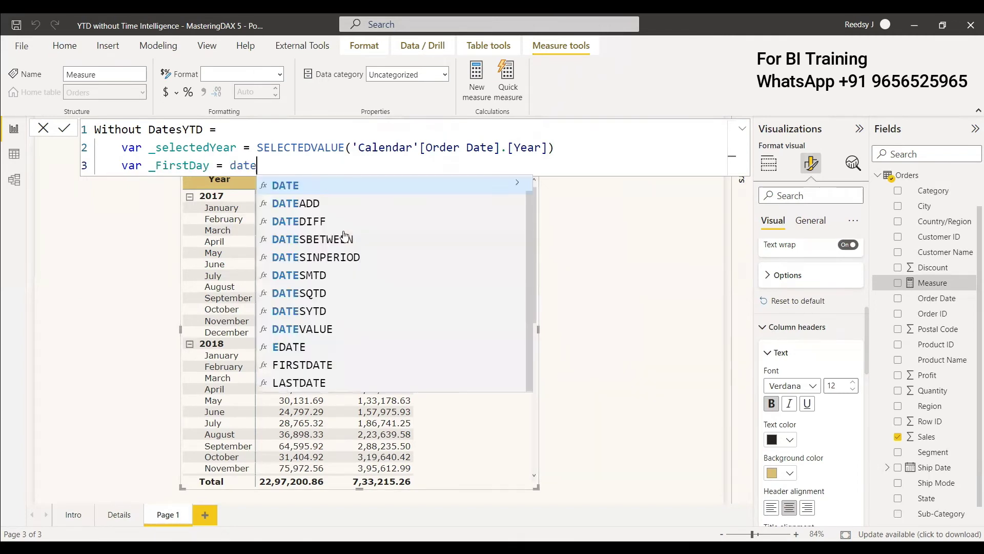
- Set _FirstDay = DATE(_selectedYear,1,1) and _LastDay = MAX('Calendar'[Order Date]), then add return
key(Tab)
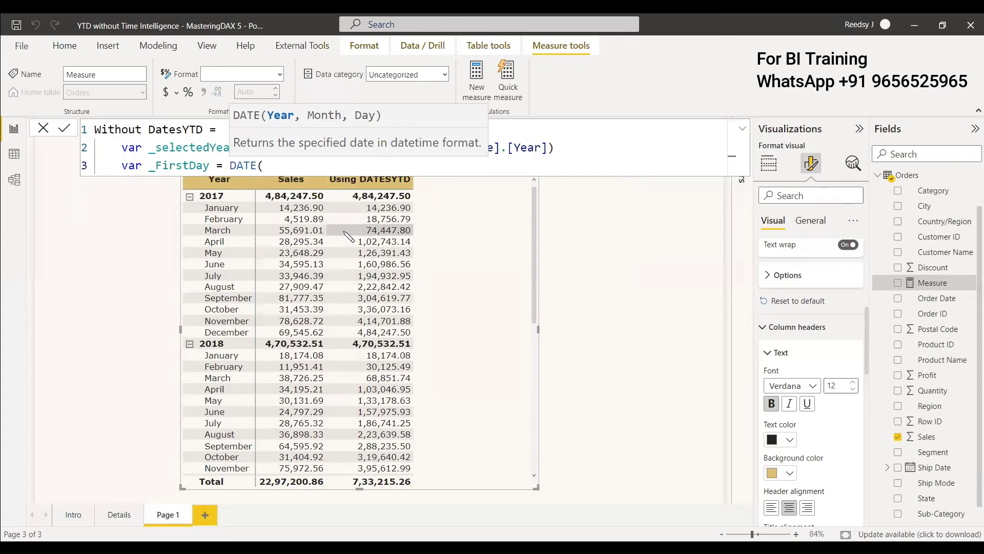
text(_selectedYear)
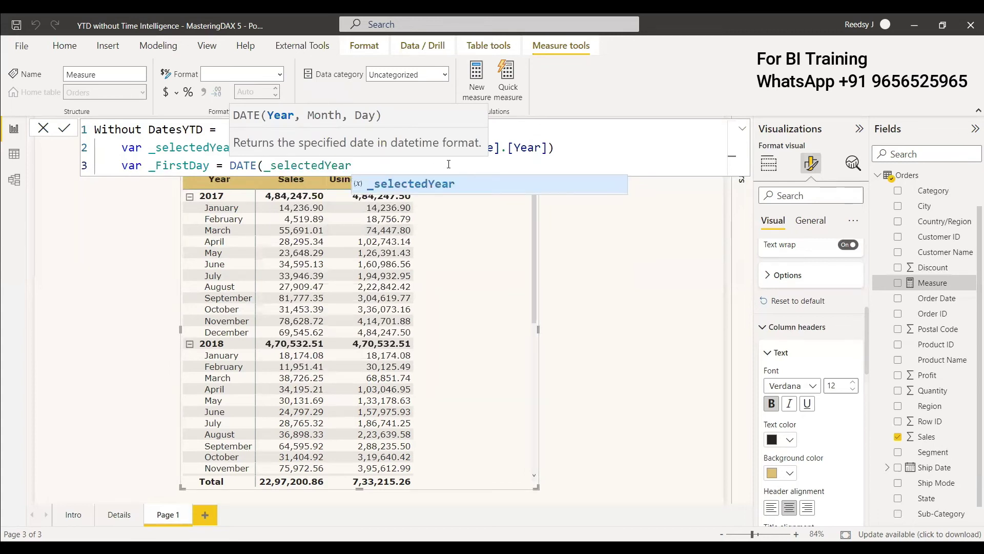
text(,1,1)
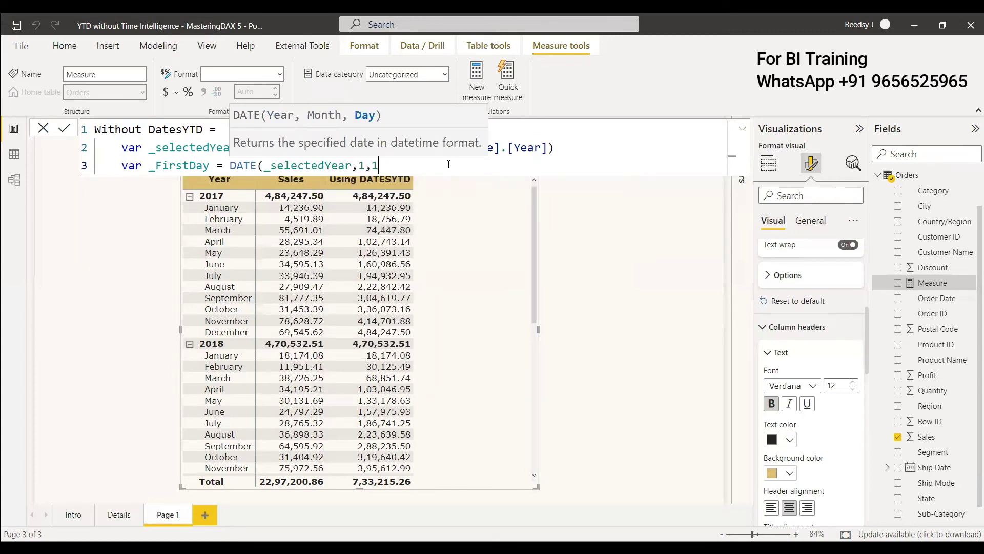
text())
key(shift+Return)
text(var _LastDay = )
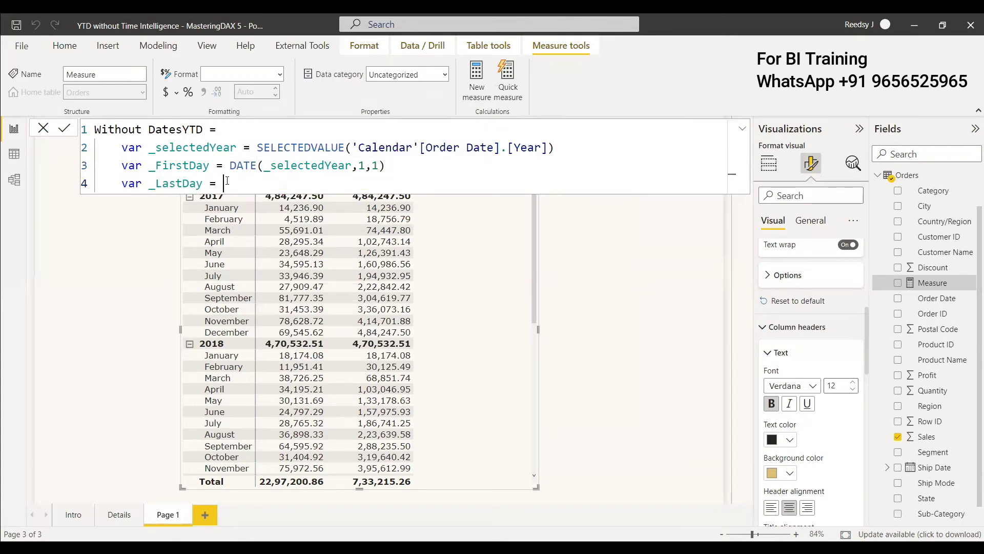
text(MAX('Calendar'[Order Date]))
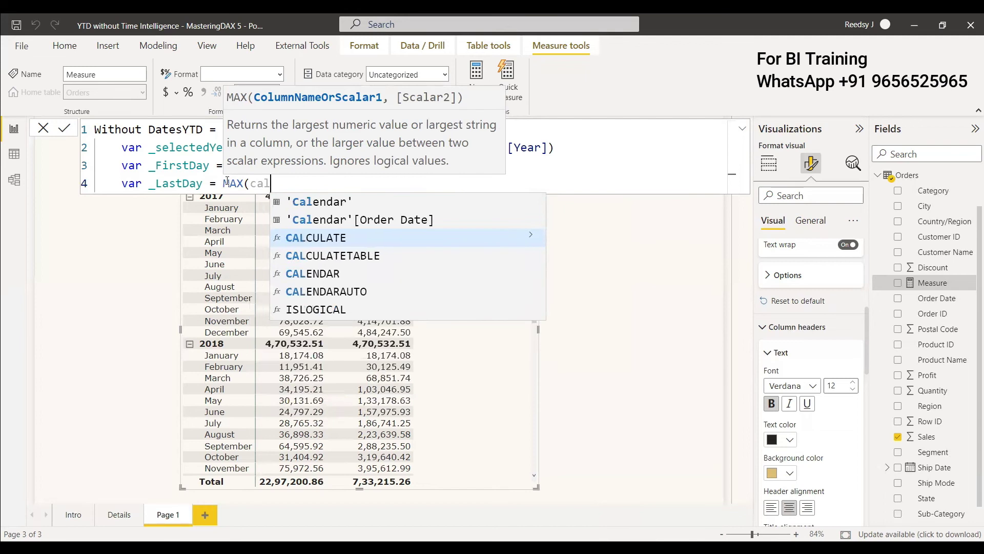
key(shift+Return)
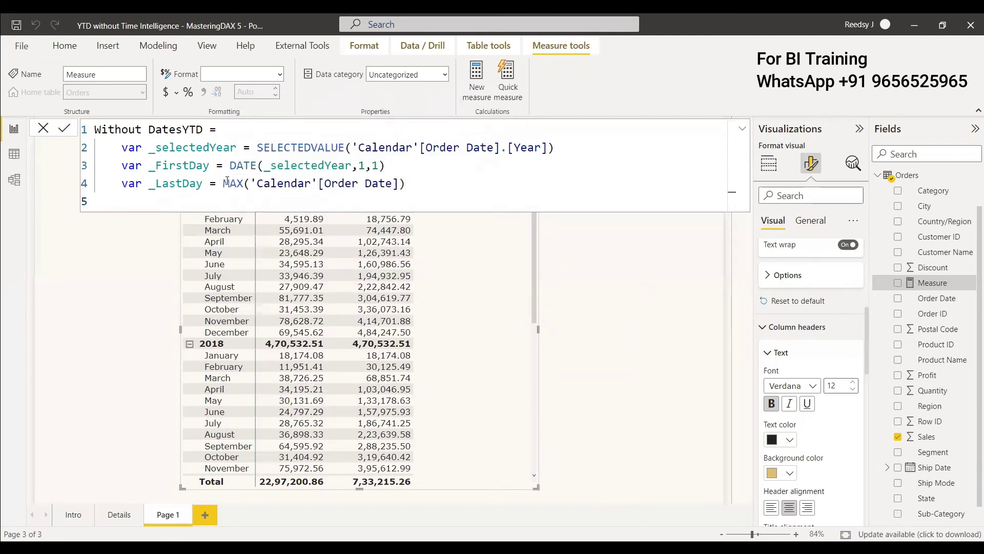
key(BackSpace)
text(return)
key(shift+Return)
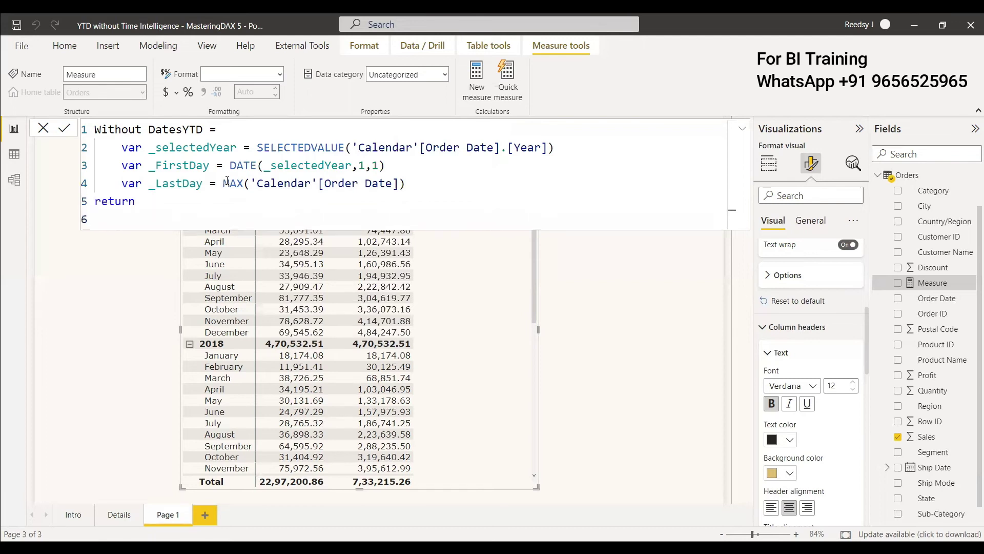
- Start the return expression with CALCULATE(SUM(Orders[Sales]), FILTER(ALL('Calendar'))
text(CALCULATE(SUM(sal)
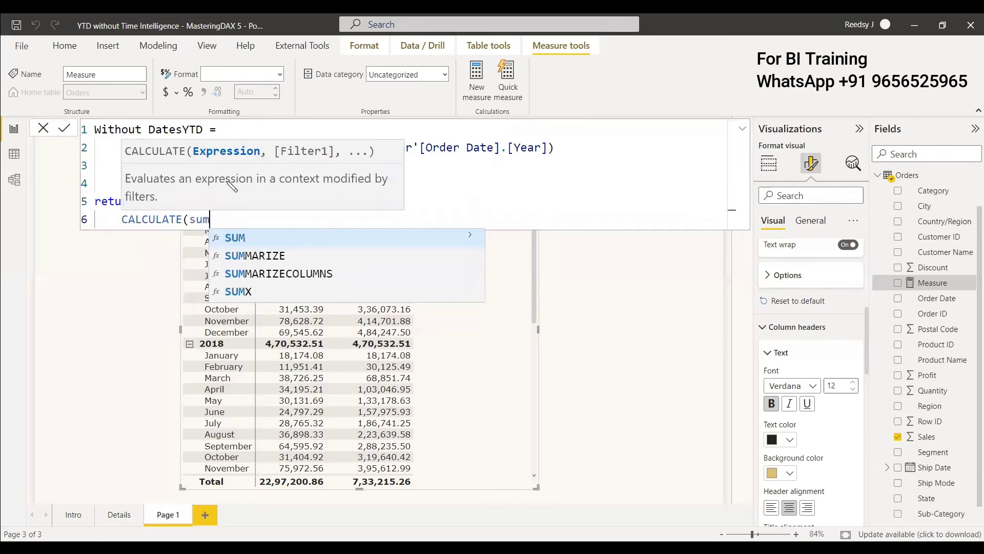
key(Tab)
text(),)
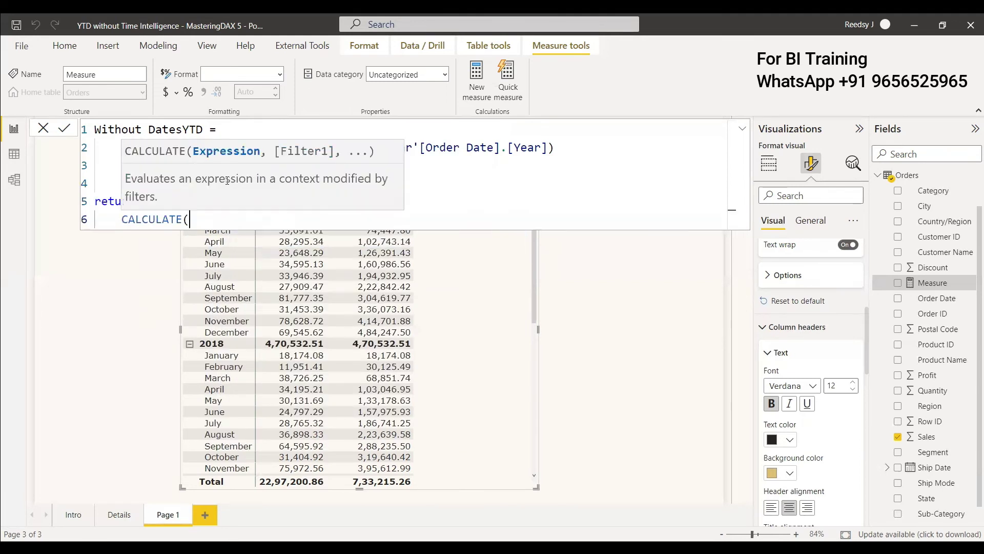
key(shift+Return)
key(Tab)
key(Tab)
text(FILTER(A)
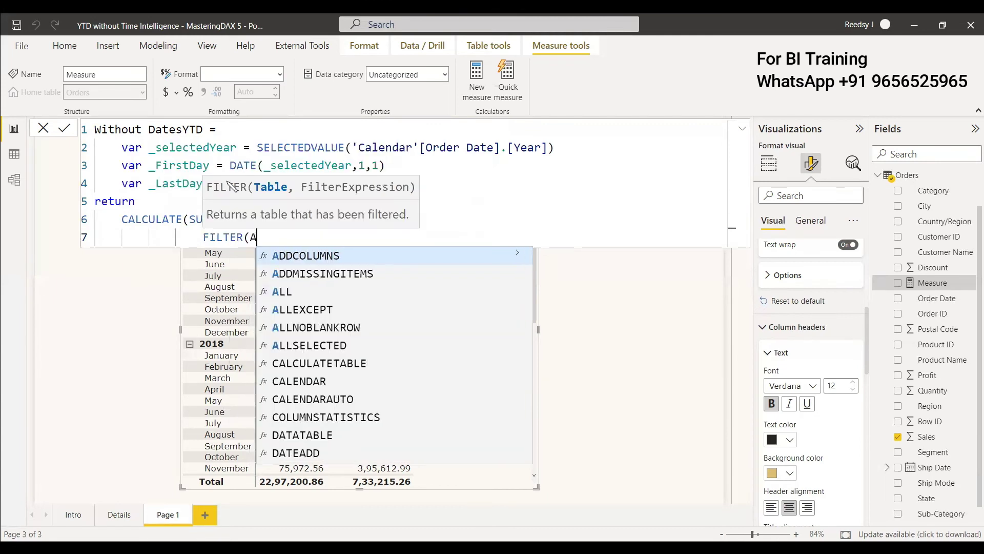
text(LL(ca)
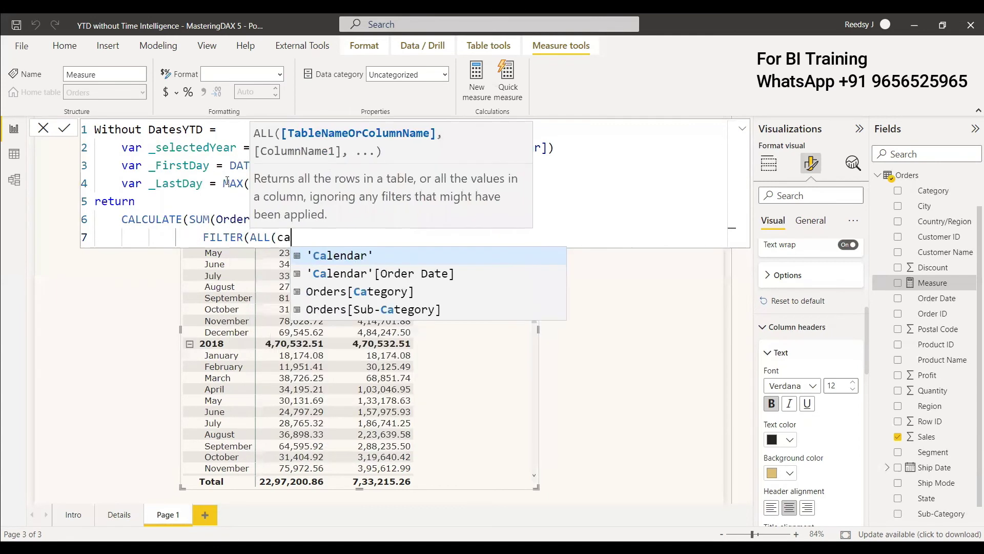
key(Tab)
text())
- Add the filter condition 'Calendar'[Order Date] >= _FirstDay && <= _LastDay and close the formula
key(shift+Return)
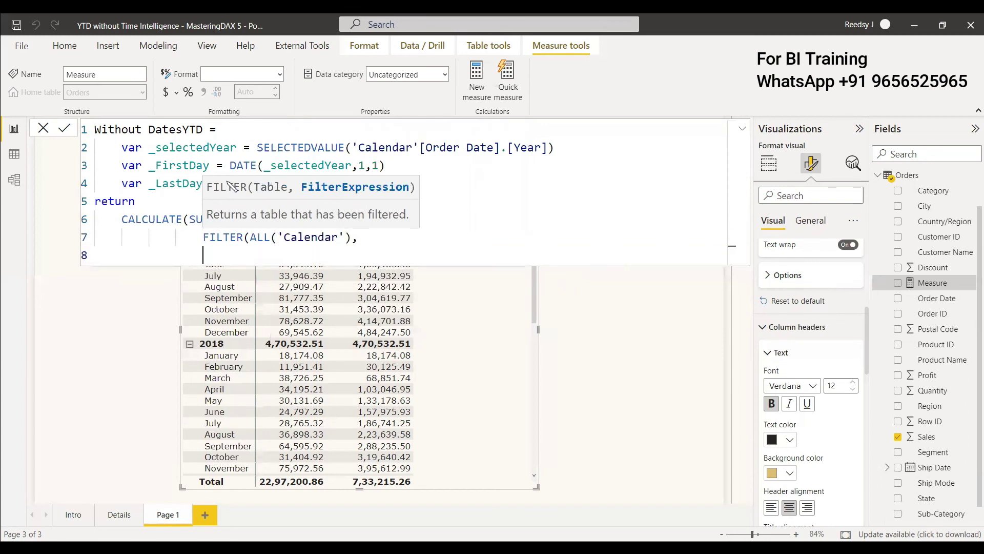
text(cale)
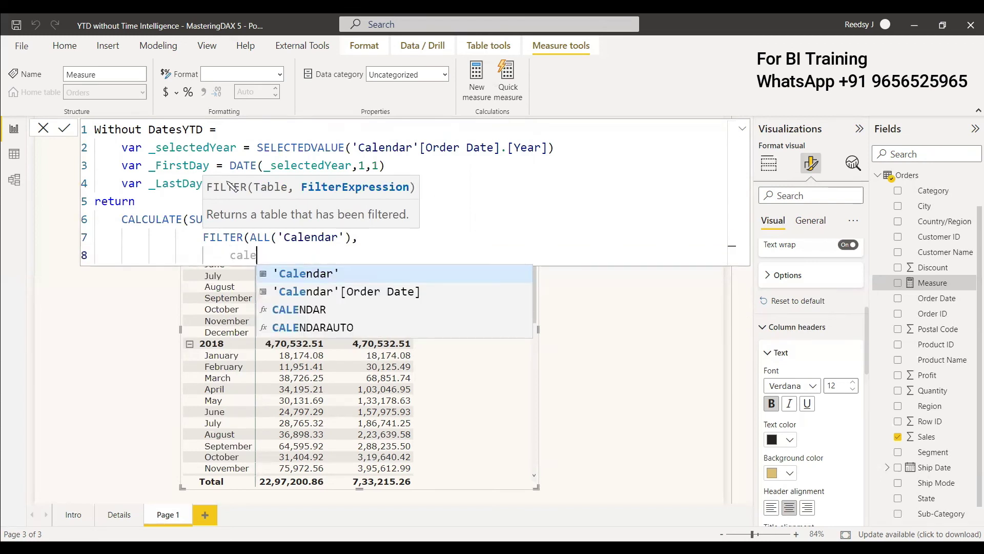
key(Down)
key(Tab)
text(>=_F)
key(Tab)
text(&& 'cal)
key(Down)
key(Tab)
text(<)
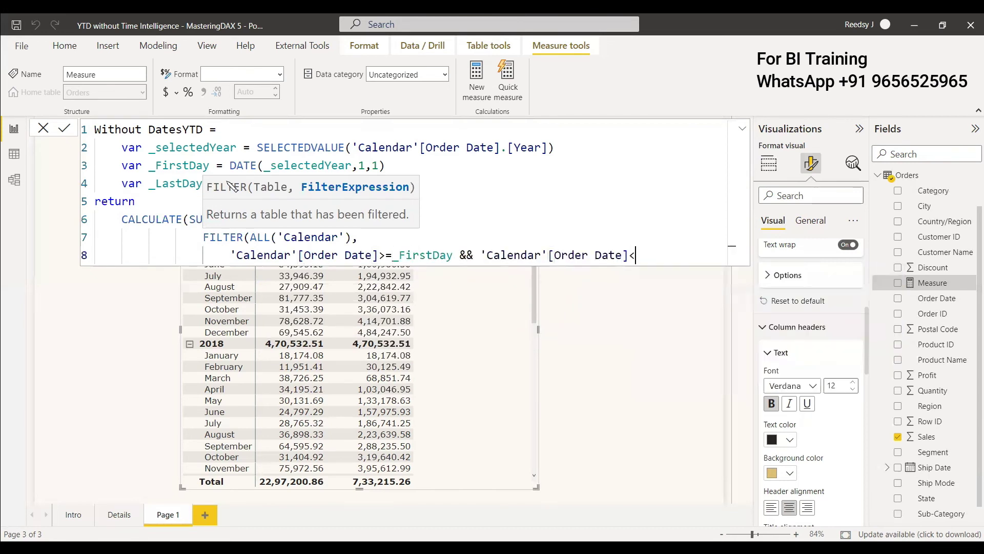
text(=_LastDay)
key(Tab)
text()))
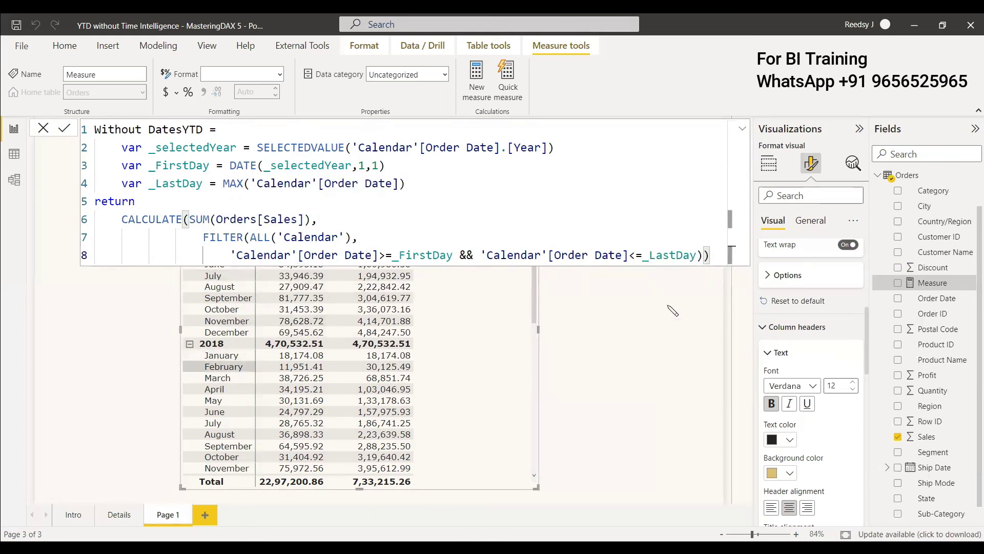
- Commit the Without DatesYTD measure and add it to the matrix beside Using DATESYTD
key(Return)
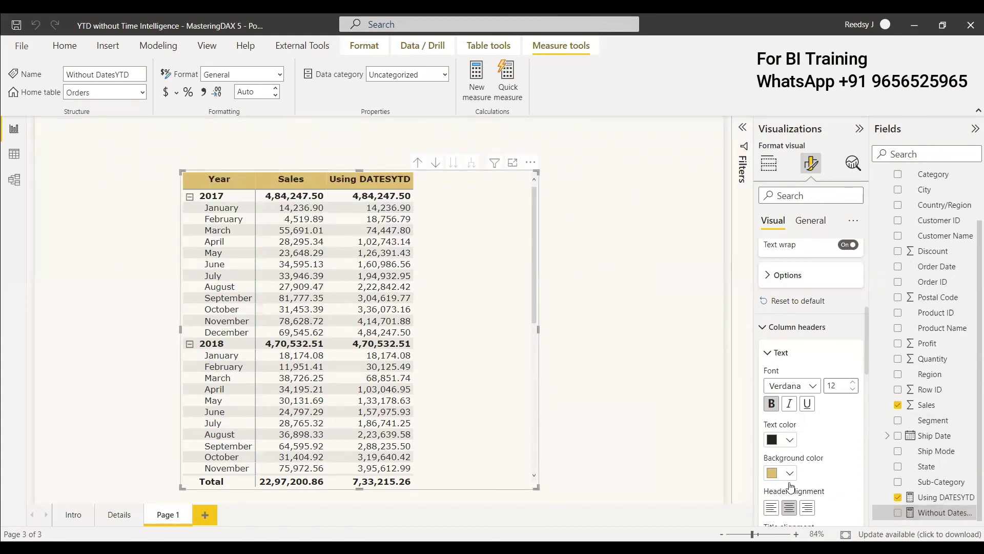
click(899, 512)
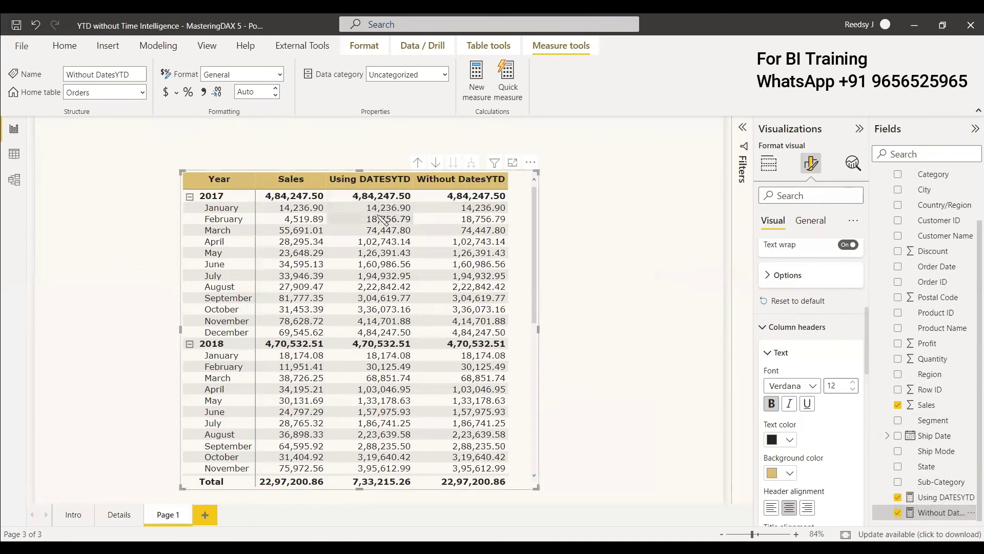